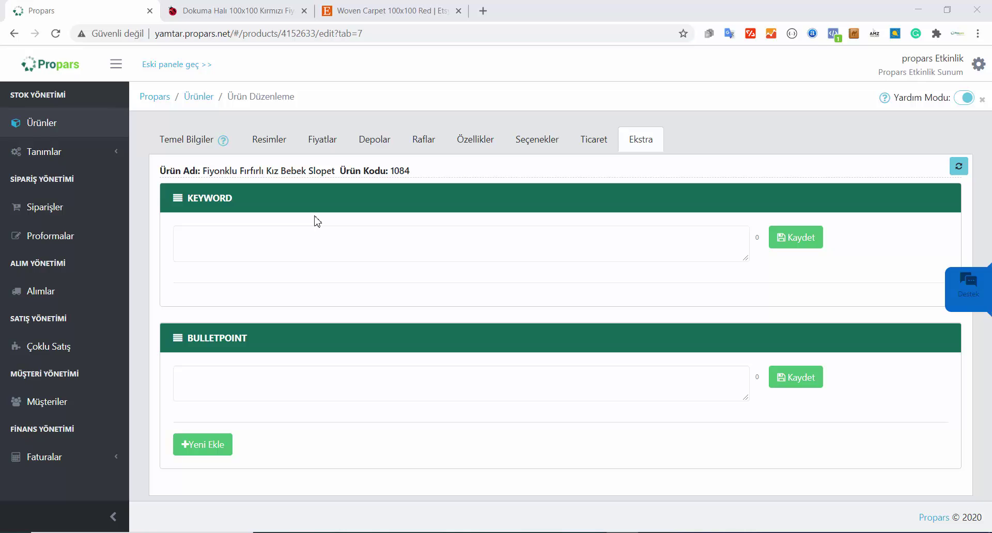
Step: Enter the product keywords "Bebek kıyafeti, Günlük slopet, Kız kıyafet," and save them
click(311, 253)
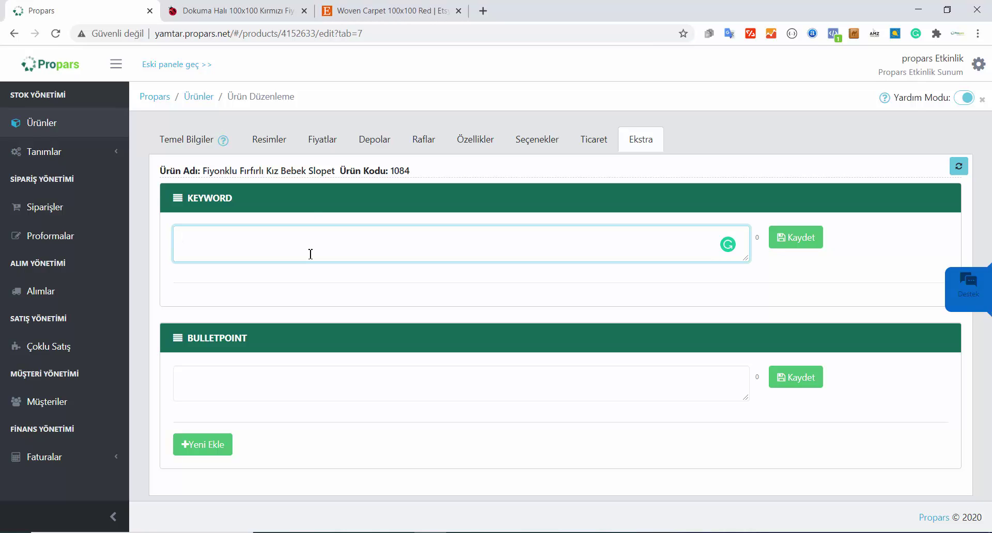
text(Bebek kıyafeti, Günlük)
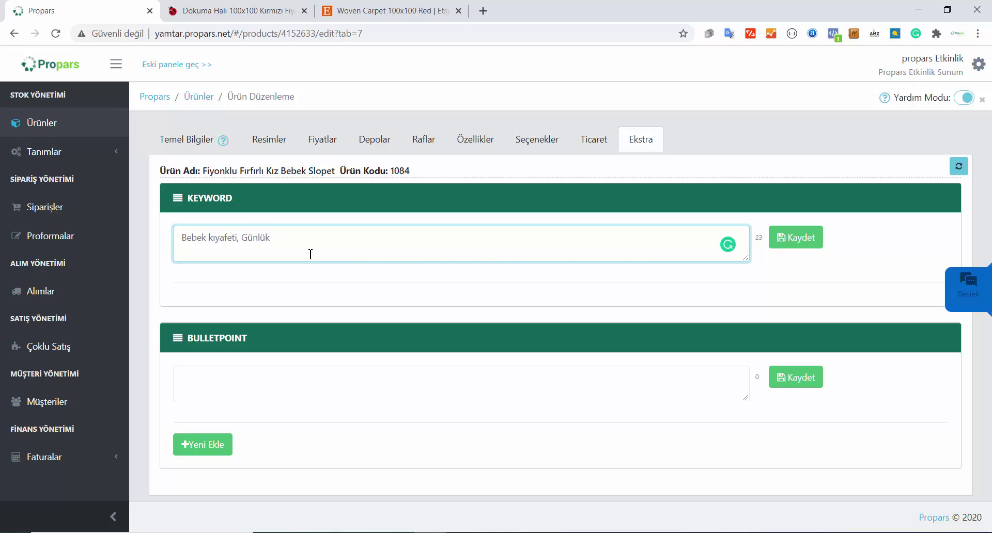
text( slopet,)
drag(220, 171, 304, 170)
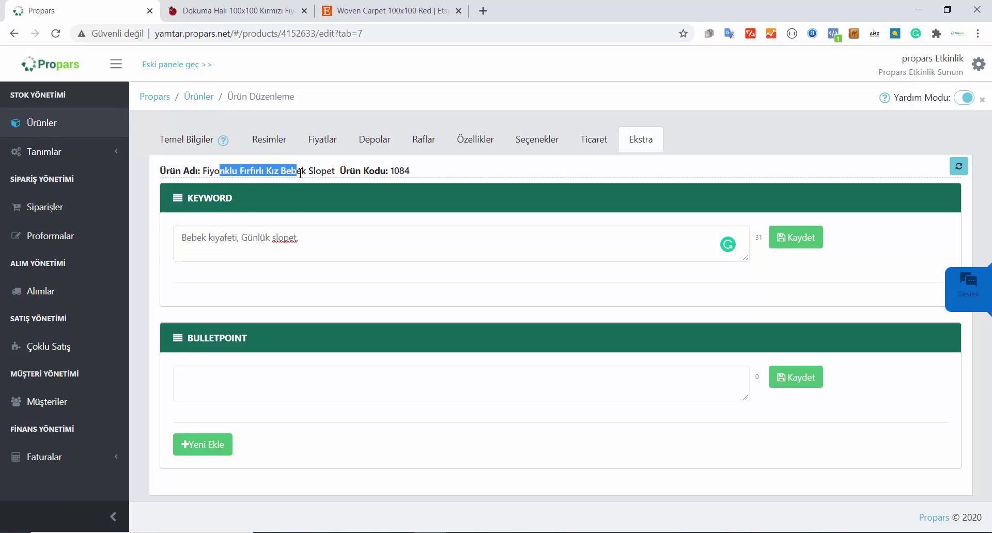
click(327, 234)
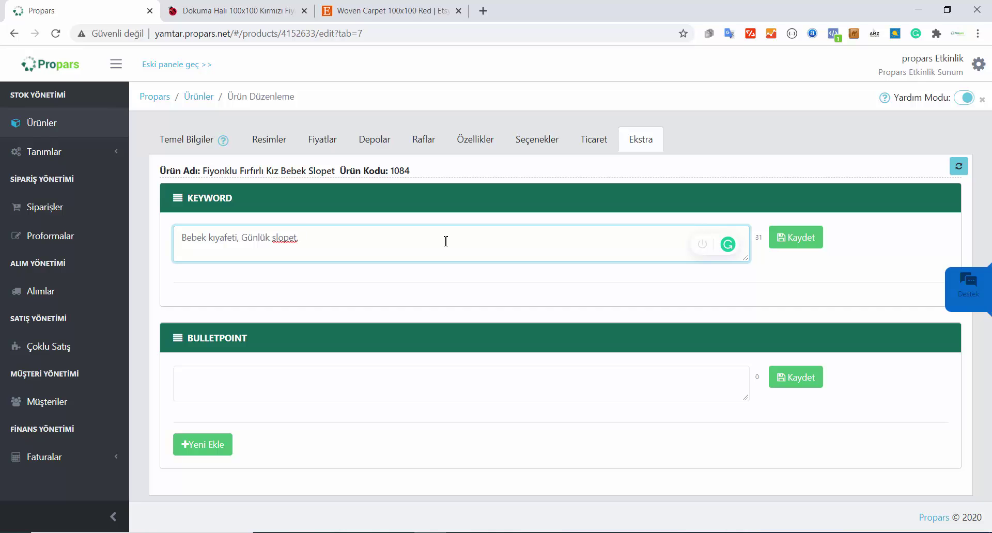
text(Kız kıyafet)
text(,)
click(795, 237)
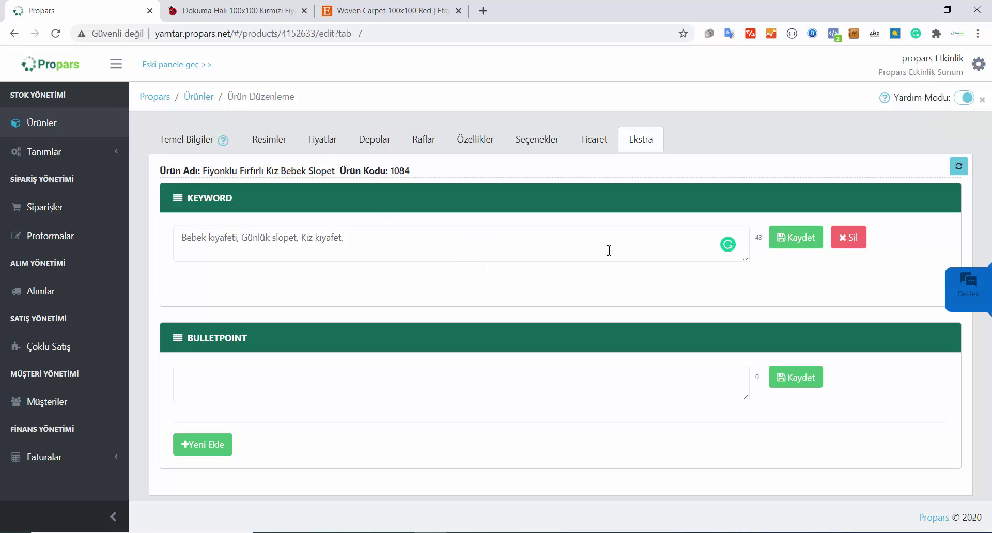
double_click(758, 238)
Step: Open the amazon.de listing B08BLHR871 in place of the n11 carpet page and examine its product bullet points
click(248, 17)
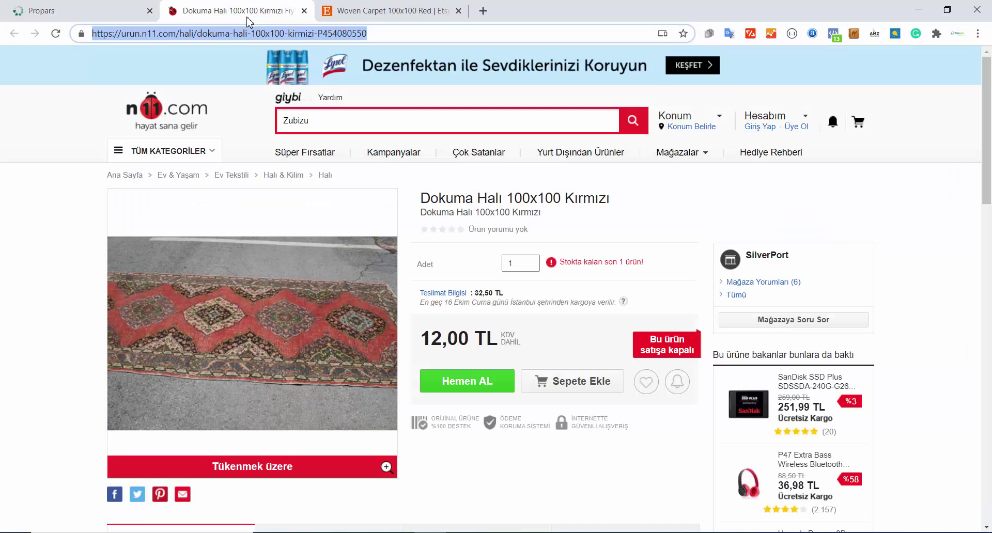
text(ama)
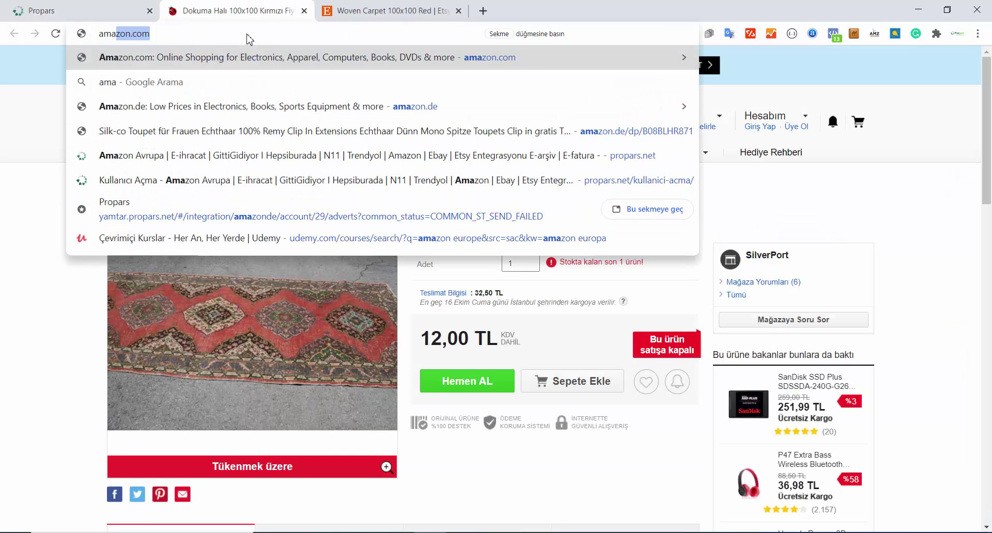
key(Down)
key(Down)
key(Down)
key(Return)
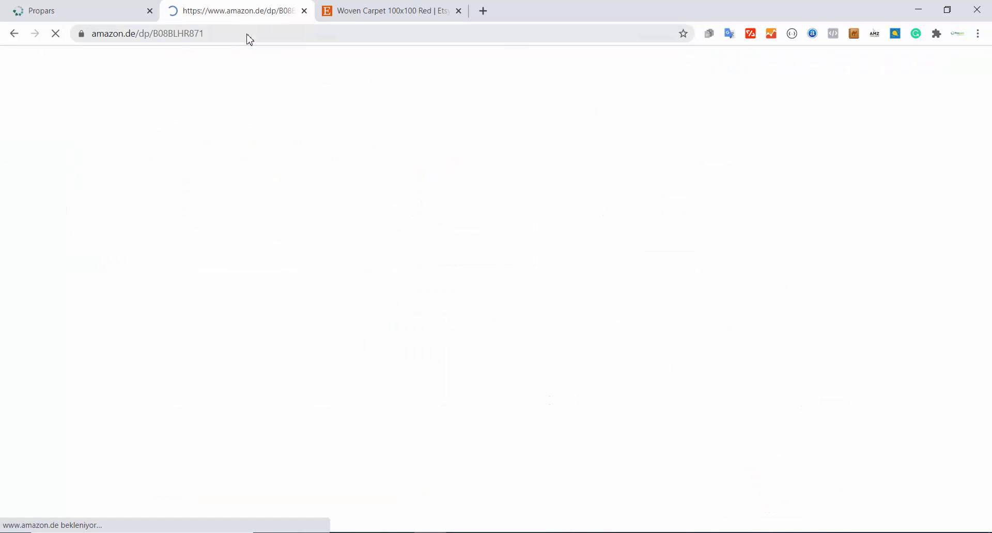
scroll(431, 269, down, 3)
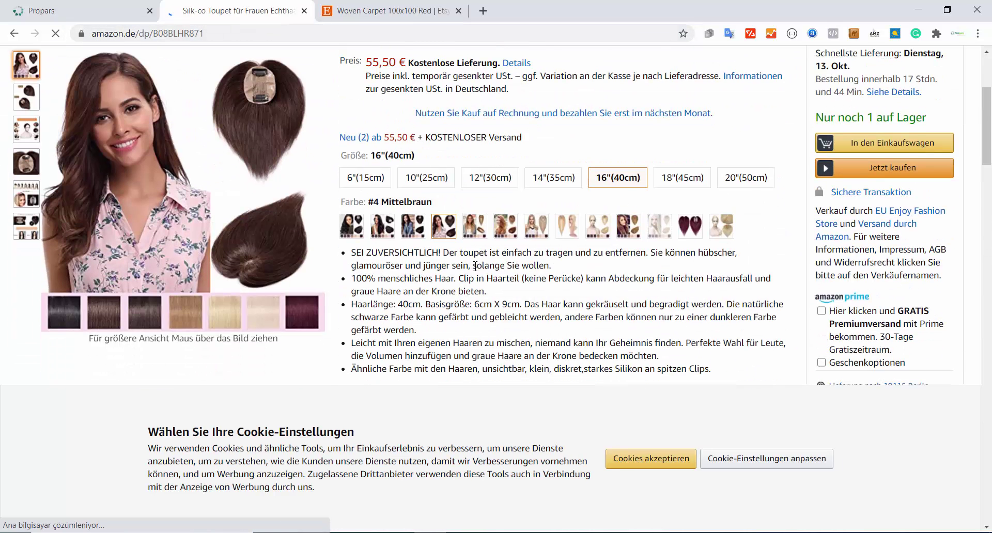
click(630, 457)
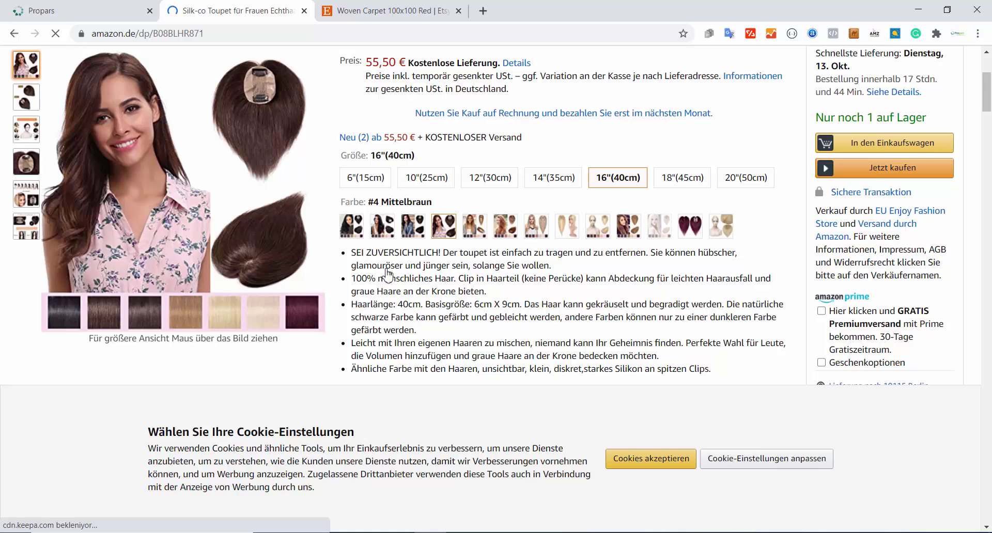
double_click(403, 253)
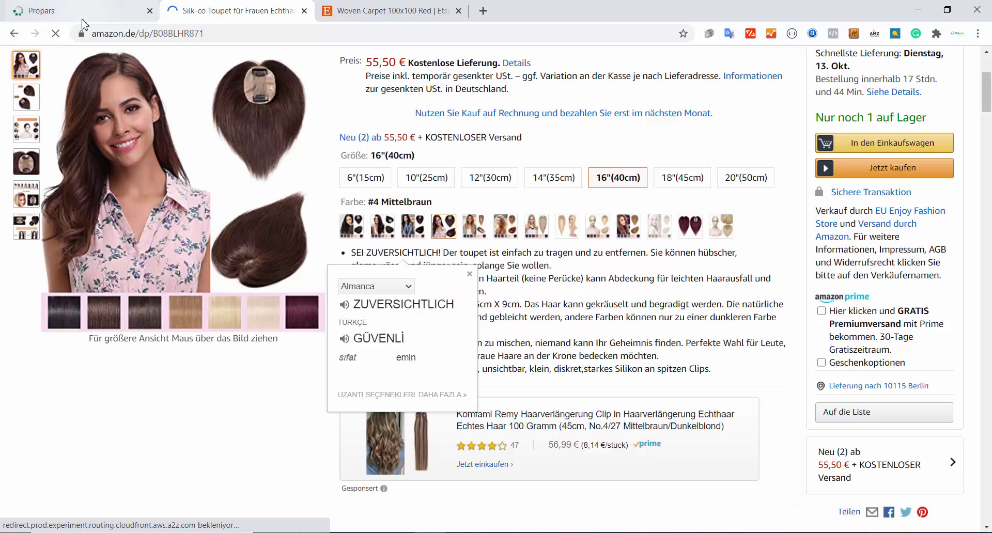
Step: Ready the product's empty Bulletpoint field in Propars, then copy the first bullet point of the Amazon toupee listing
click(82, 19)
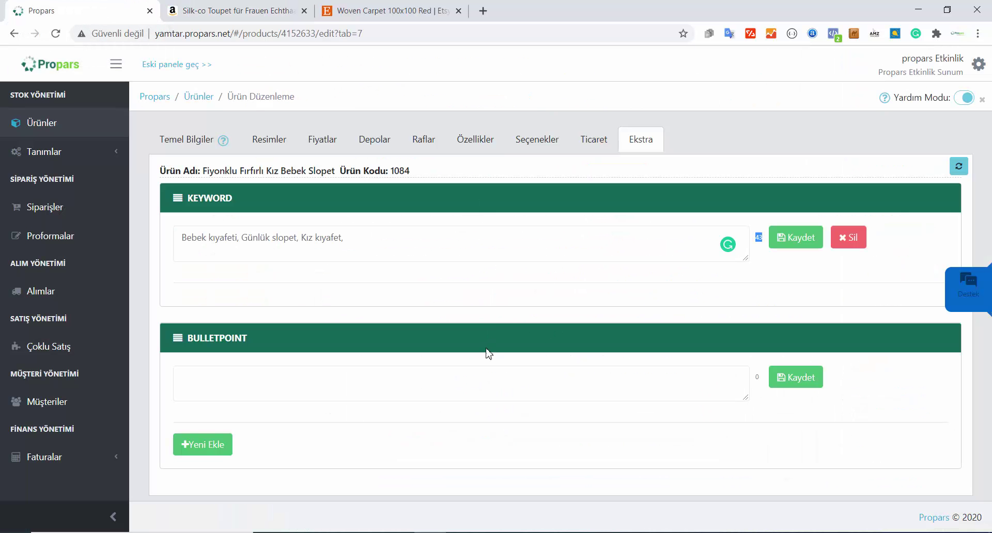
click(482, 371)
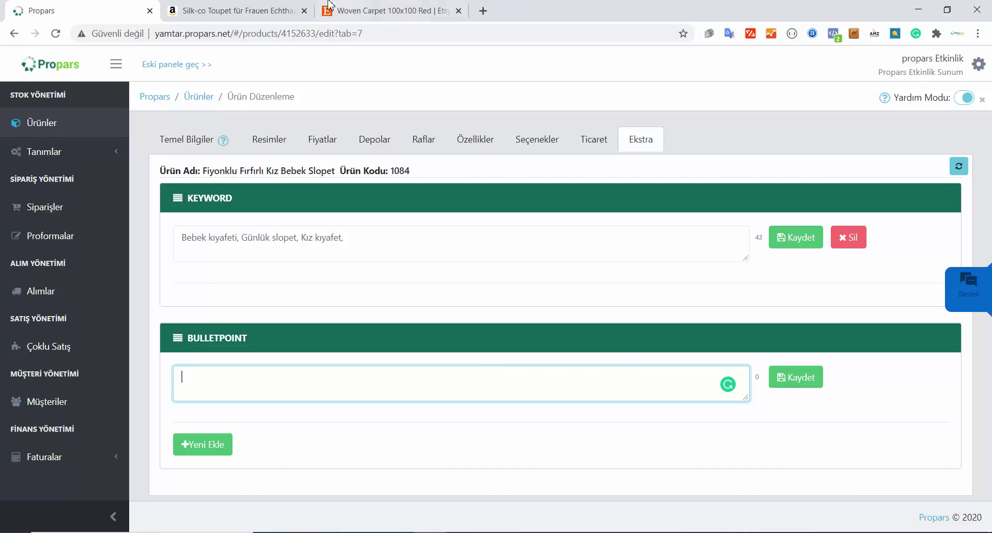
click(258, 10)
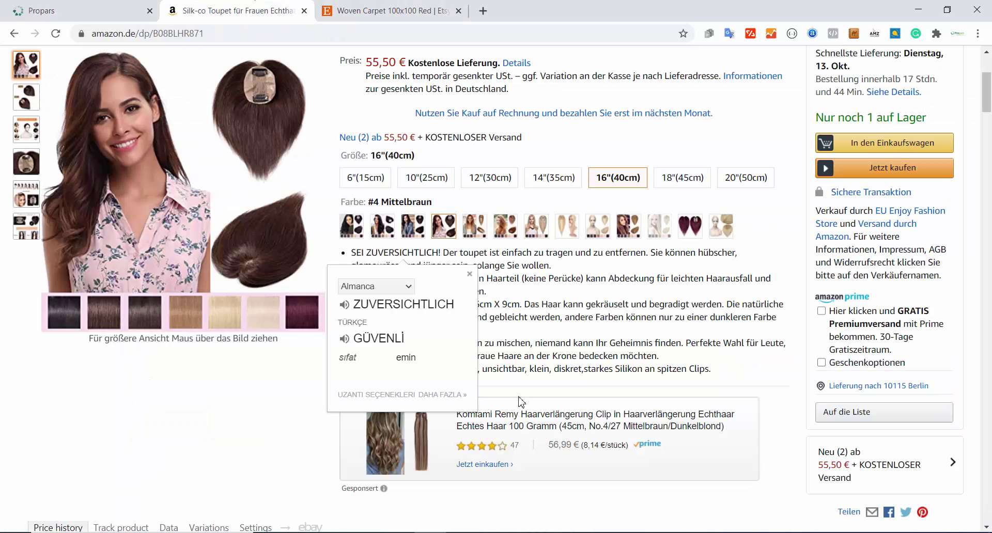
triple_click(560, 256)
key(ctrl+c)
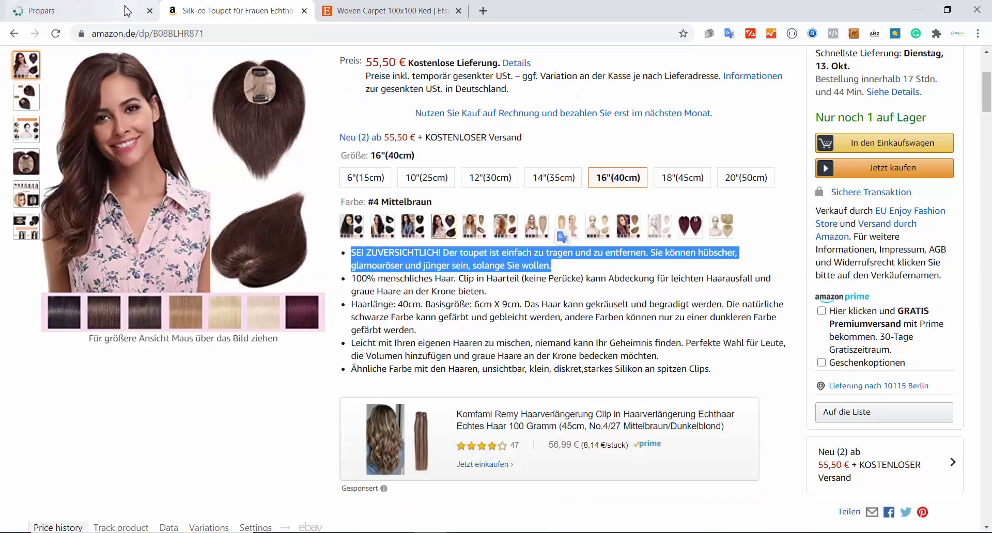
Step: Paste the copied "SEI ZUVERSICHTLICH!" text into the Bulletpoint field in Propars without its trailing line break, and save it
click(126, 11)
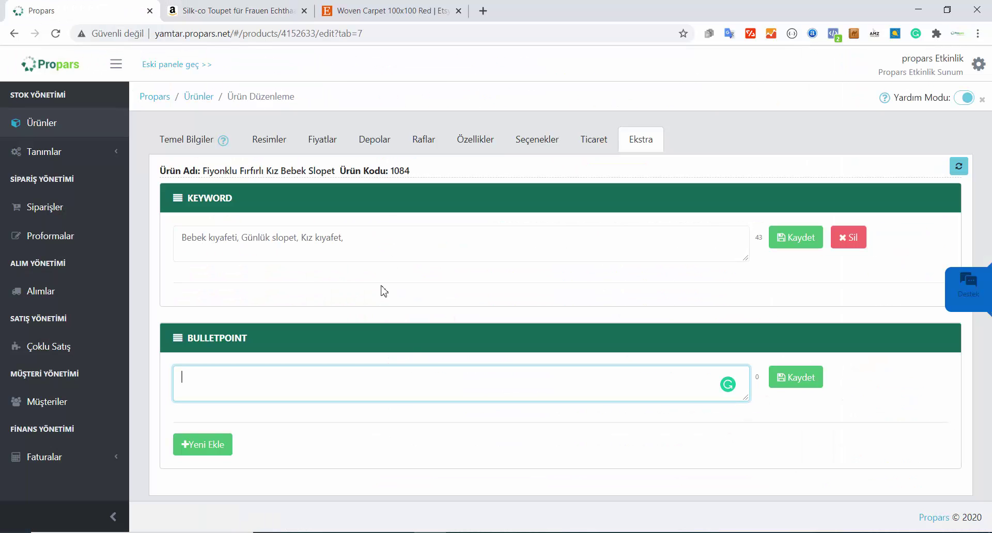
key(ctrl+v)
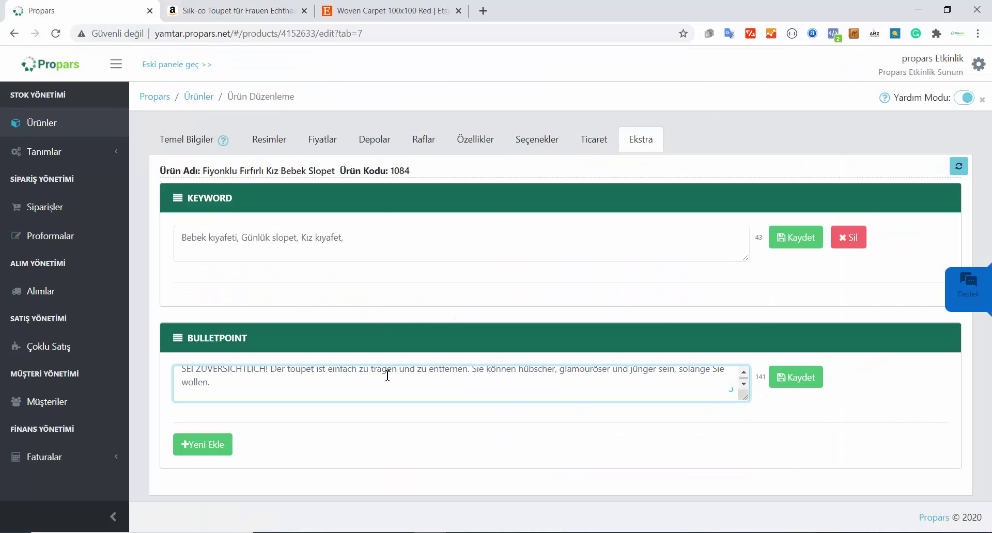
key(BackSpace)
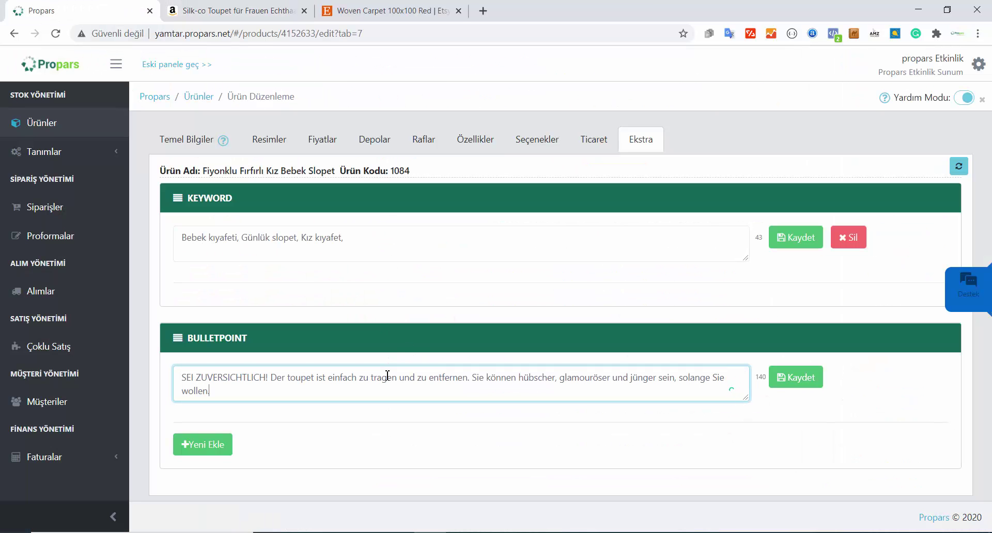
click(806, 385)
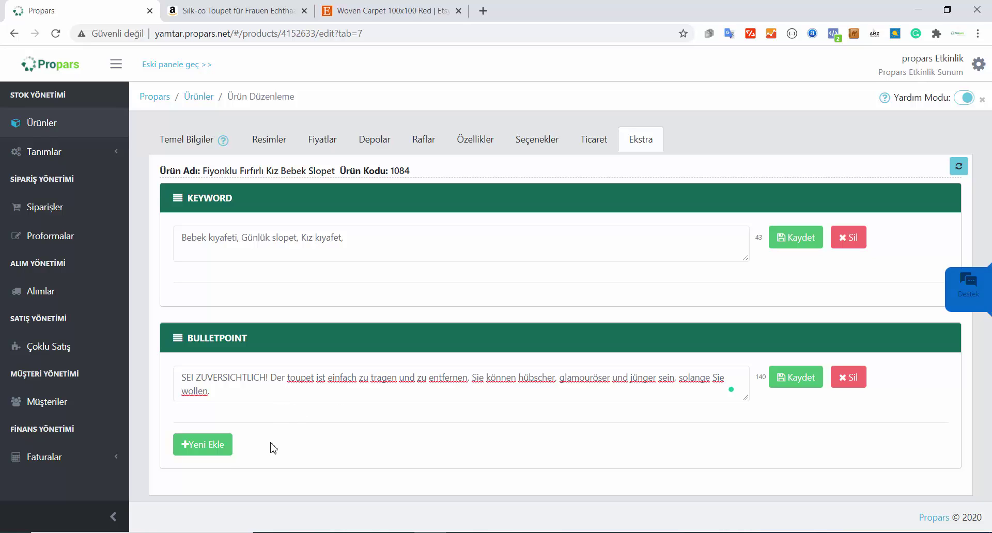
Step: Clear all text from the saved bulletpoint and add a second, empty bulletpoint entry
click(243, 396)
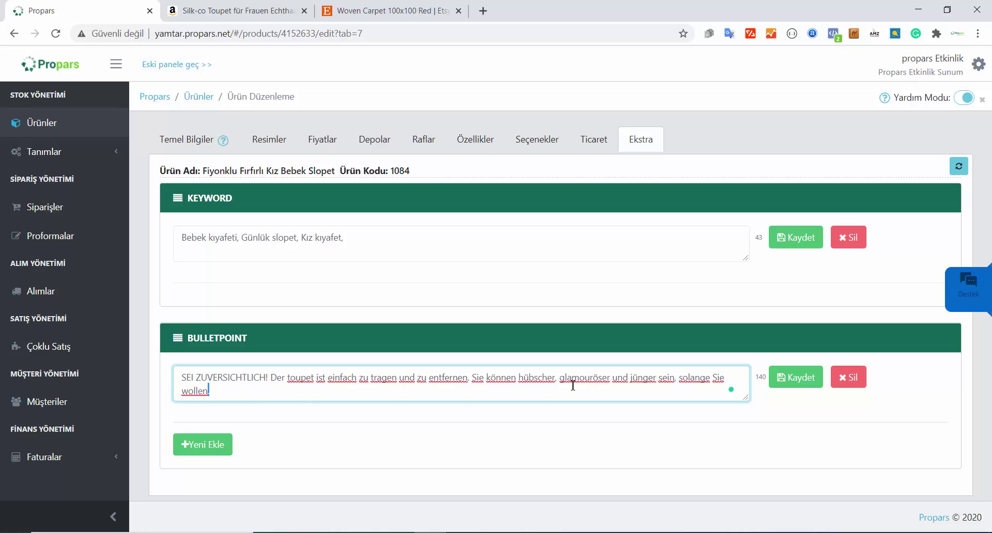
click(760, 380)
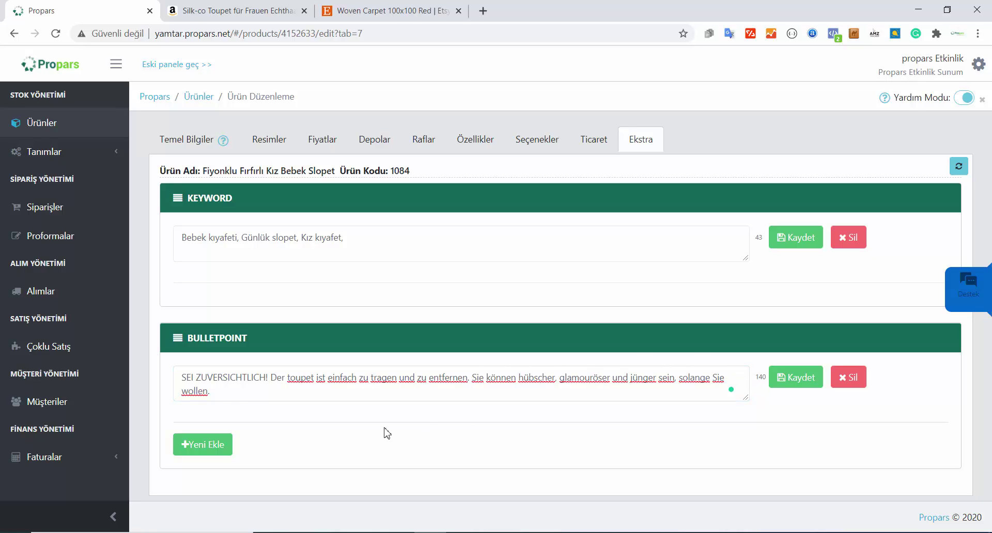
triple_click(202, 386)
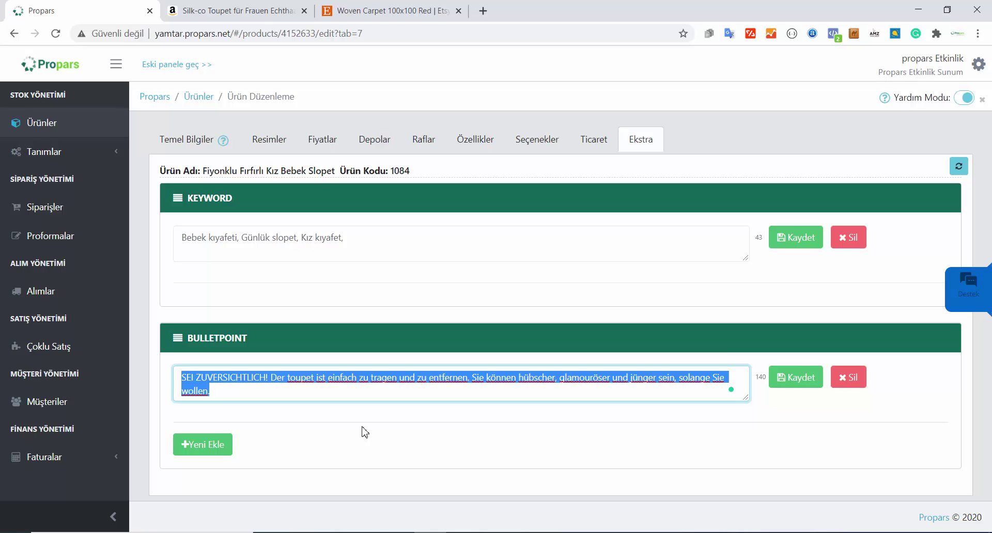
key(BackSpace)
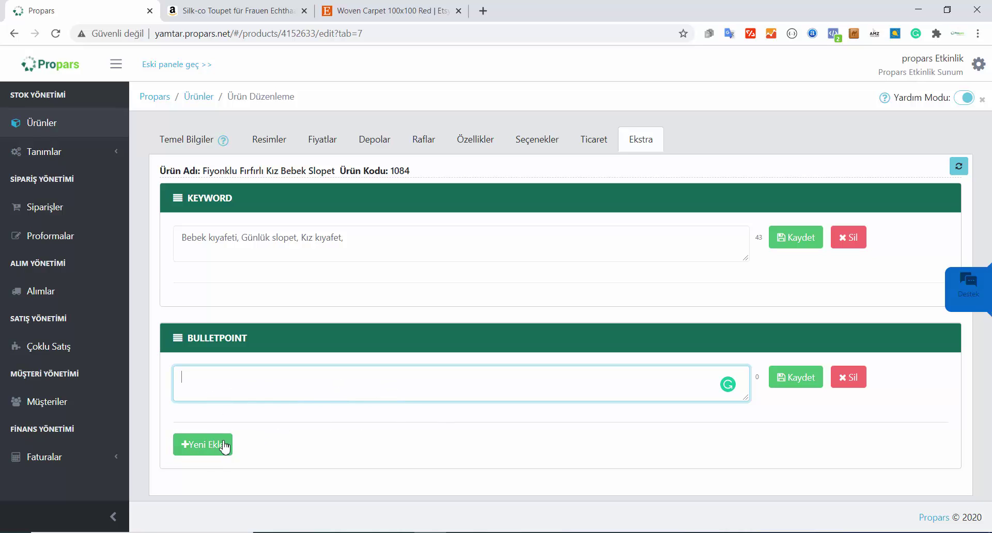
click(200, 444)
scroll(356, 458, down, 2)
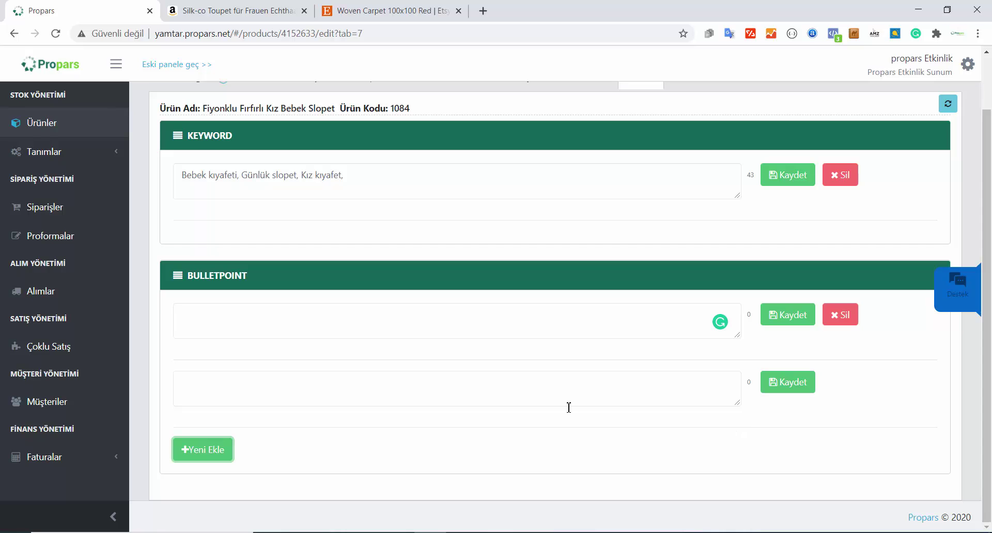
Step: Delete the first bulletpoint entry and the saved keywords, approving both deletions
click(846, 320)
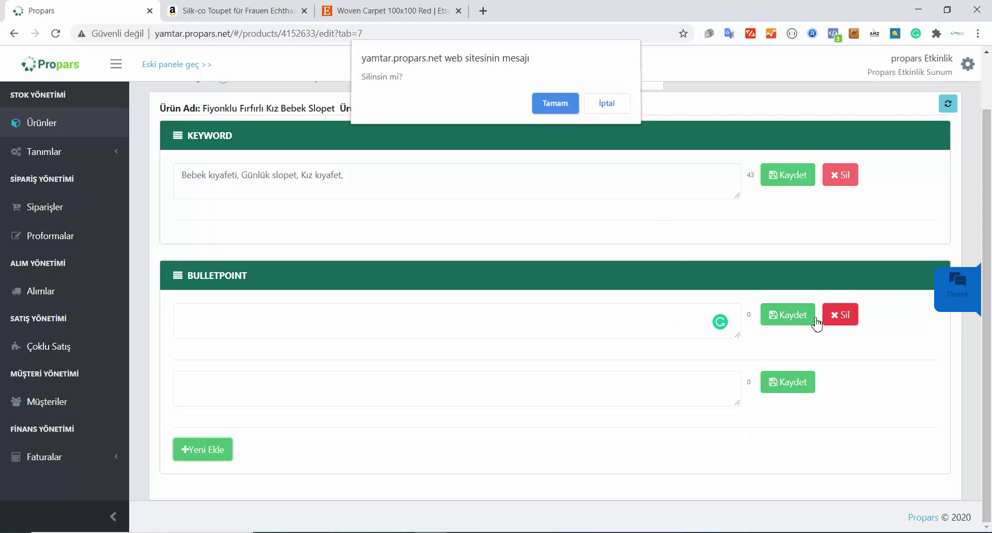
click(553, 103)
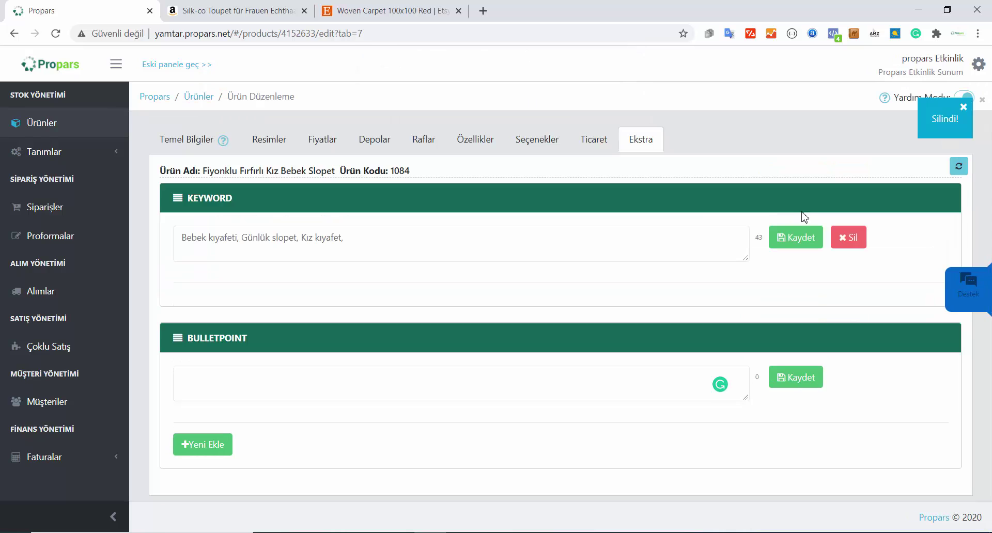
click(849, 237)
click(553, 102)
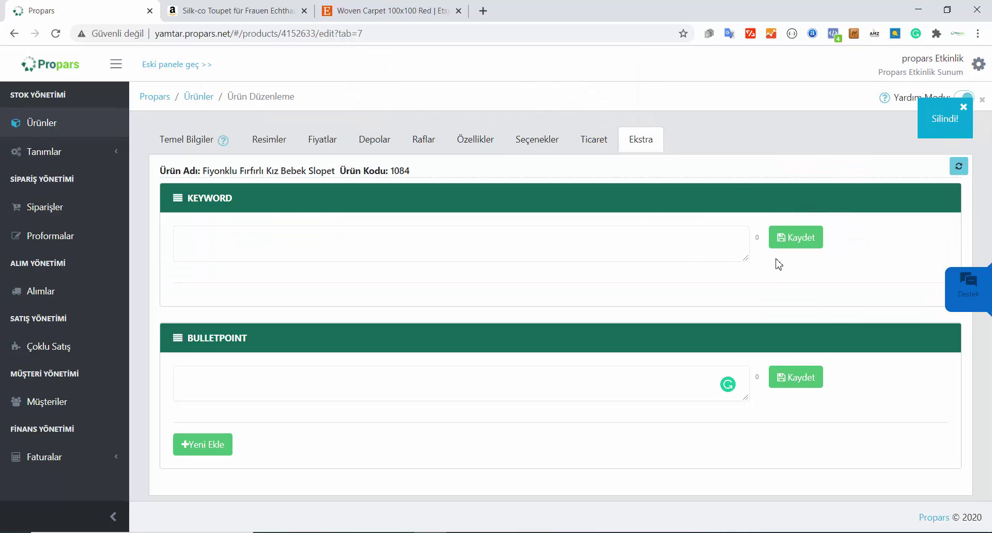